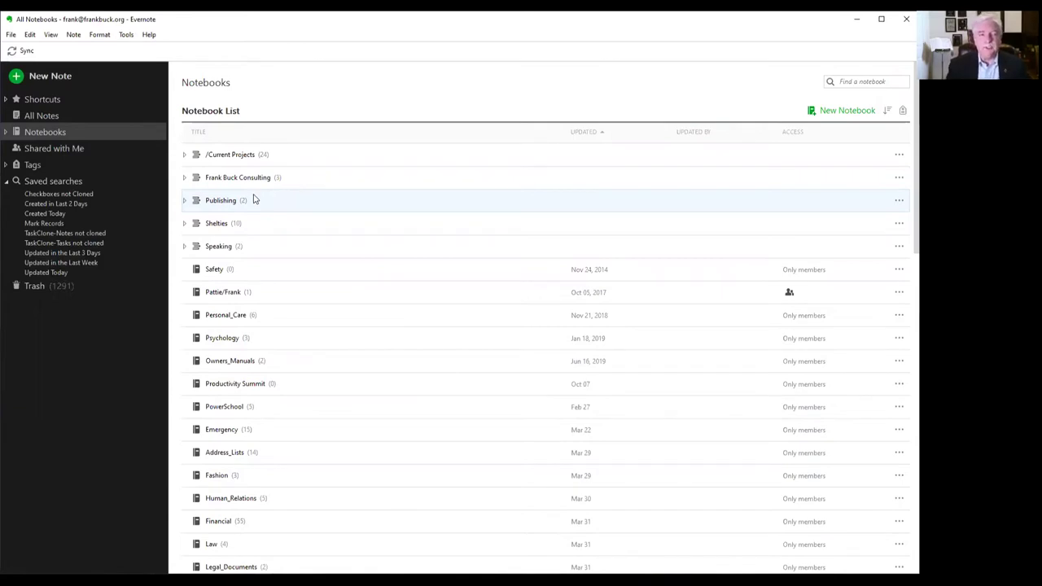
Create a new Evernote note titled 'Sample Journal' and place the cursor in its empty body.
{"action": "left_click", "coordinate": [15, 79]}
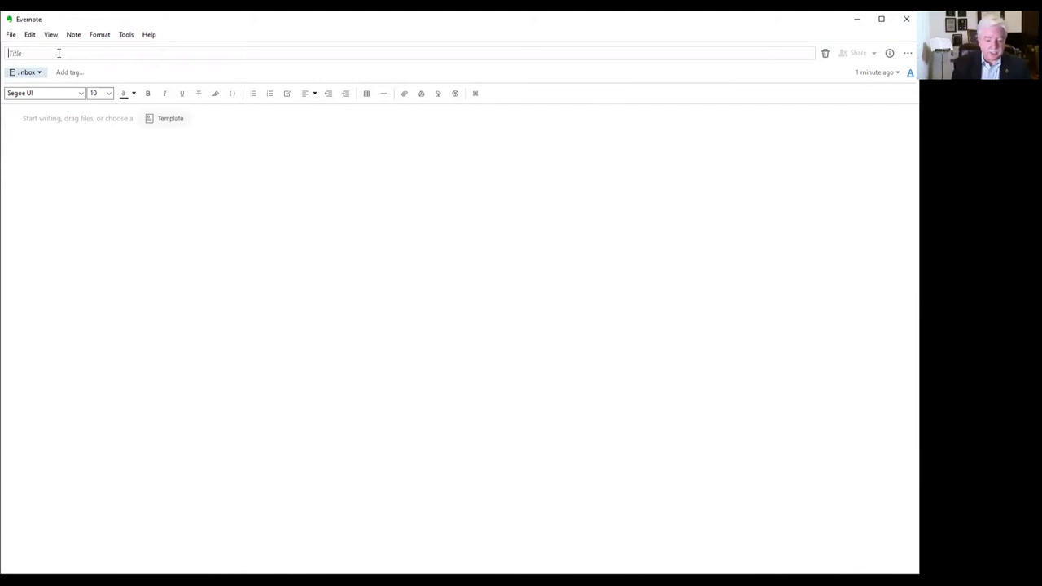
{"action": "type", "text": "Sample"}
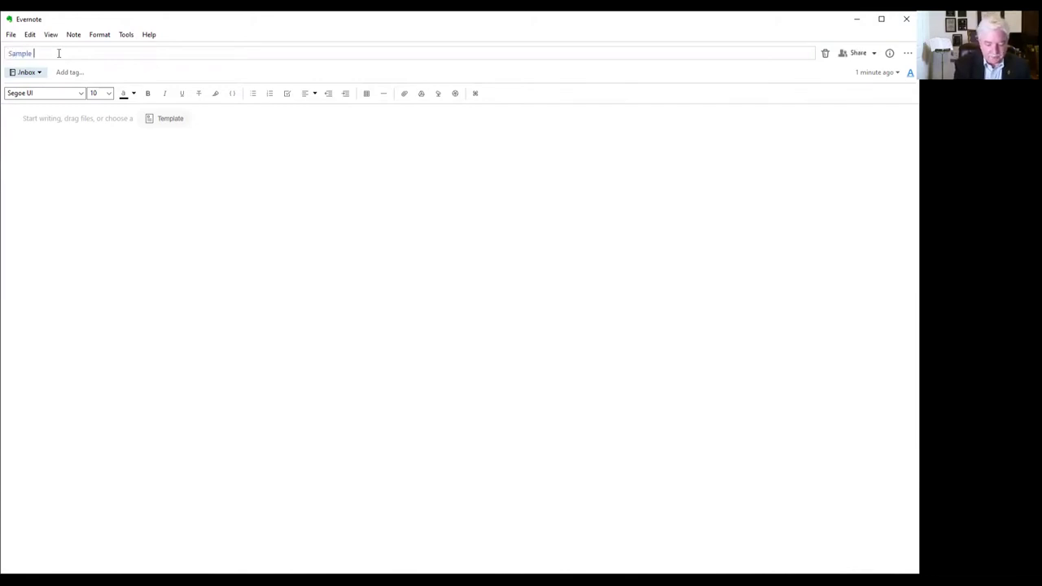
{"action": "type", "text": " Journal"}
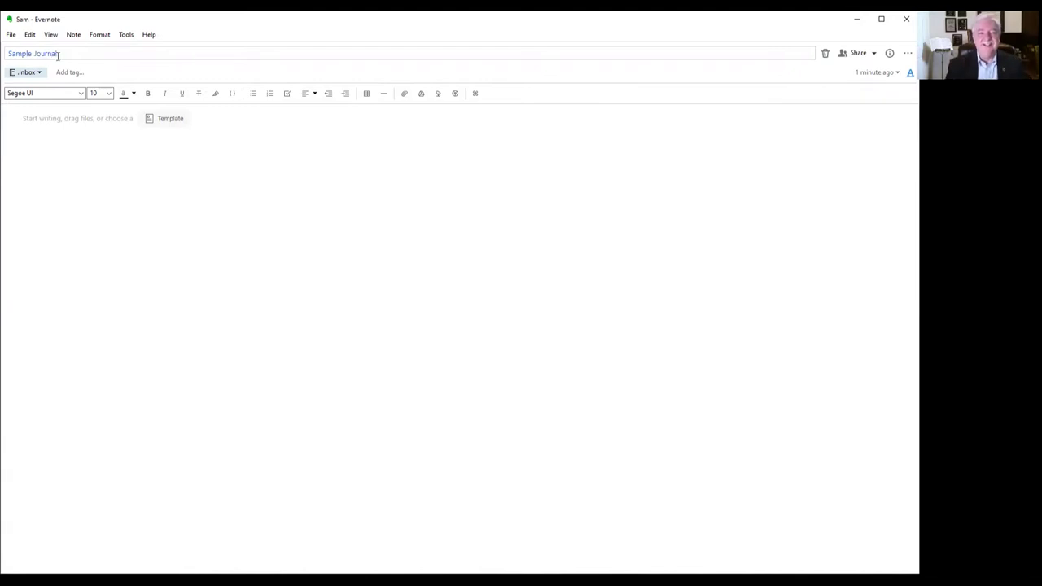
{"action": "left_click", "coordinate": [43, 119]}
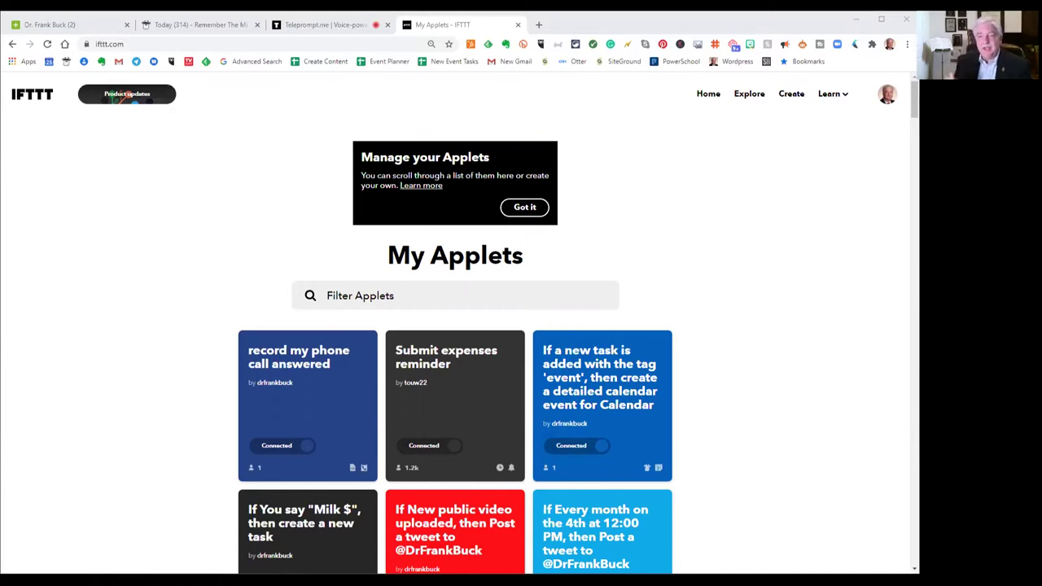
Go from My Applets to IFTTT's Create page to build a new applet.
{"action": "left_click", "coordinate": [791, 94]}
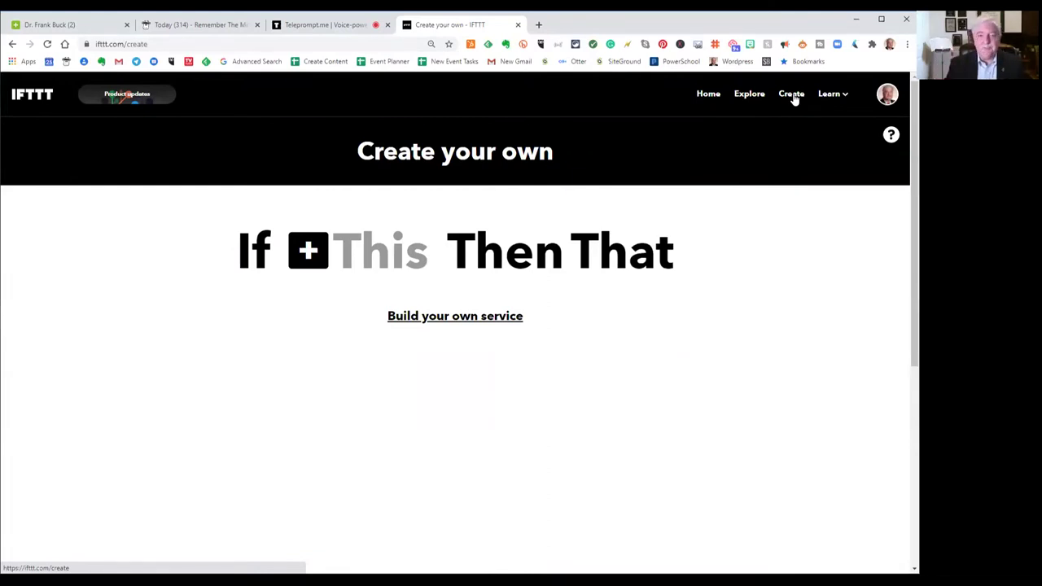
Search the trigger services for 'goo' and pick Google Assistant.
{"action": "left_click", "coordinate": [368, 254]}
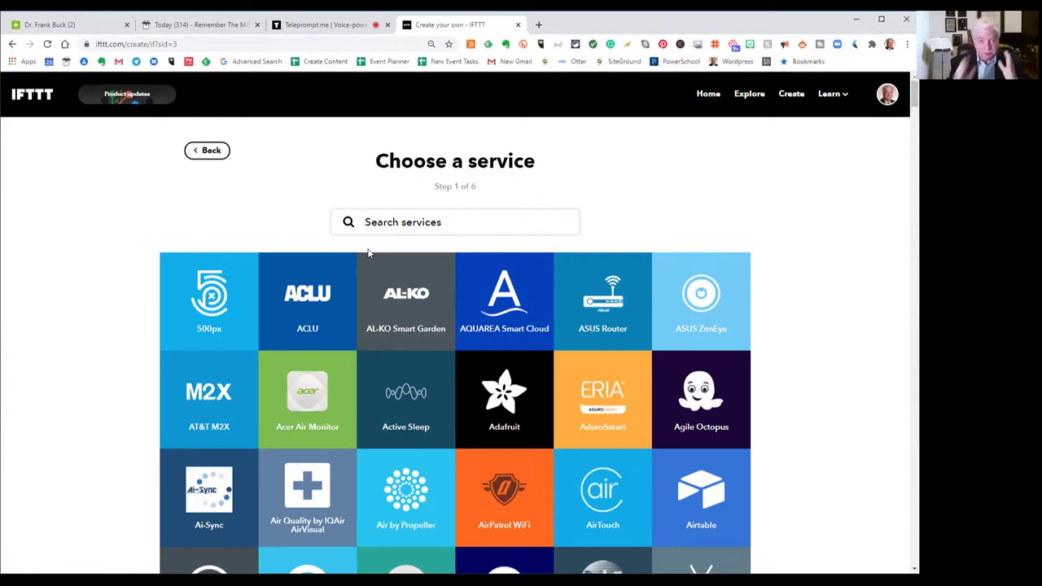
{"action": "left_click", "coordinate": [395, 218]}
{"action": "type", "text": "goo"}
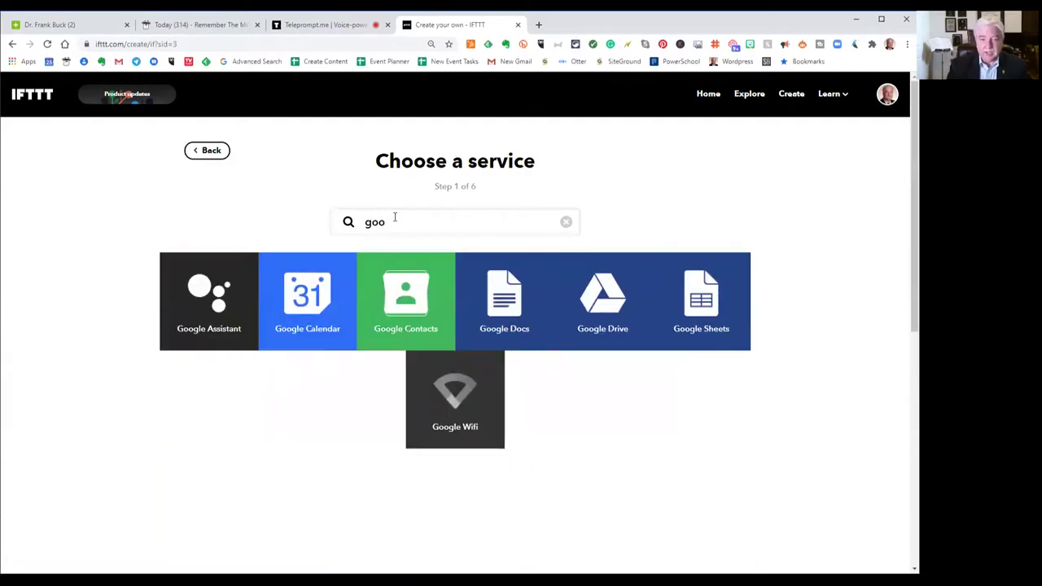
{"action": "left_click", "coordinate": [218, 300]}
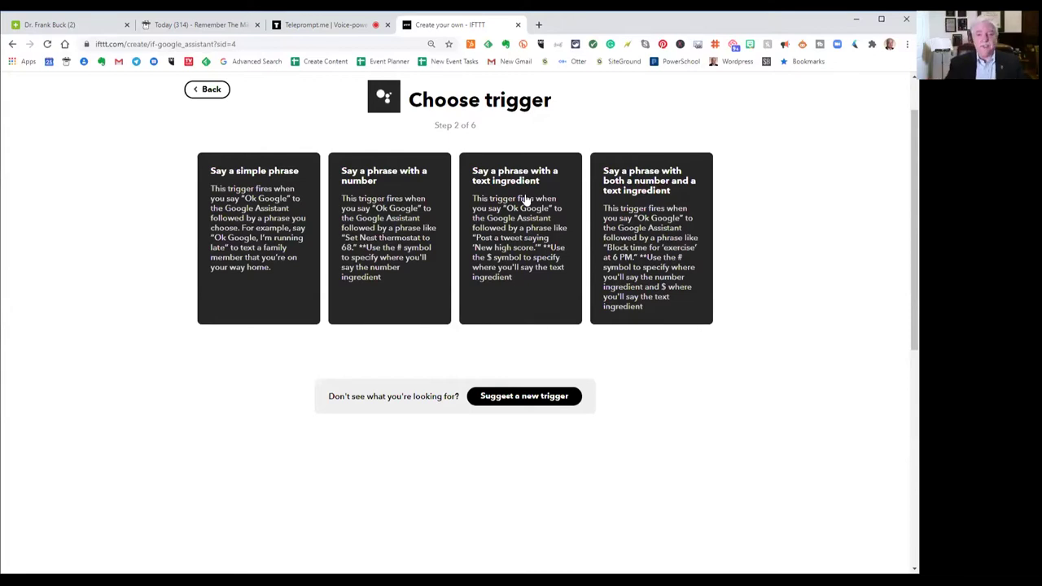
Use the phrase-with-text-ingredient trigger, said as the user's own time-log phrase or 'Time Log $'.
{"action": "left_click", "coordinate": [526, 200]}
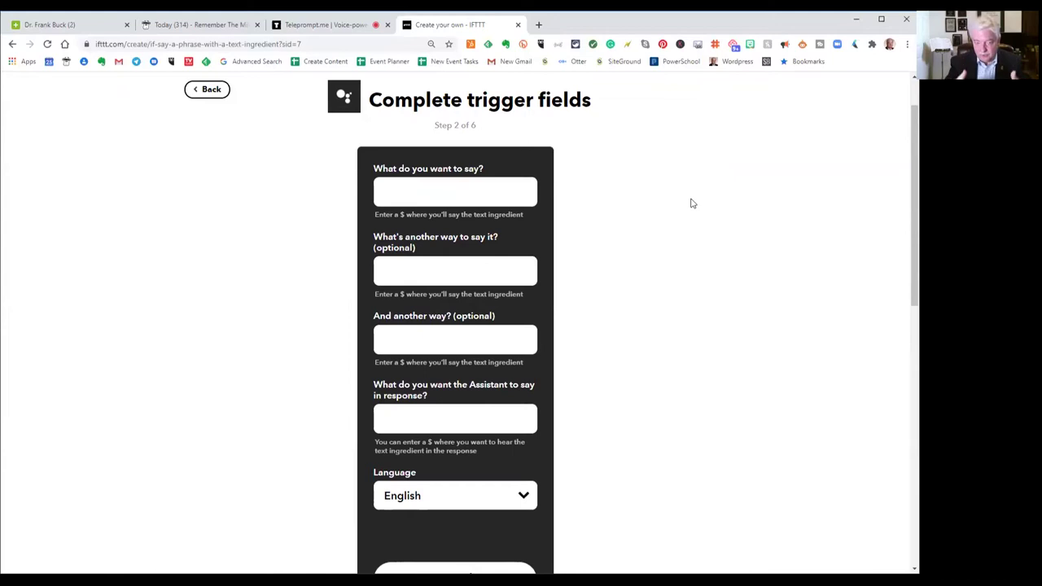
{"action": "left_click", "coordinate": [426, 192]}
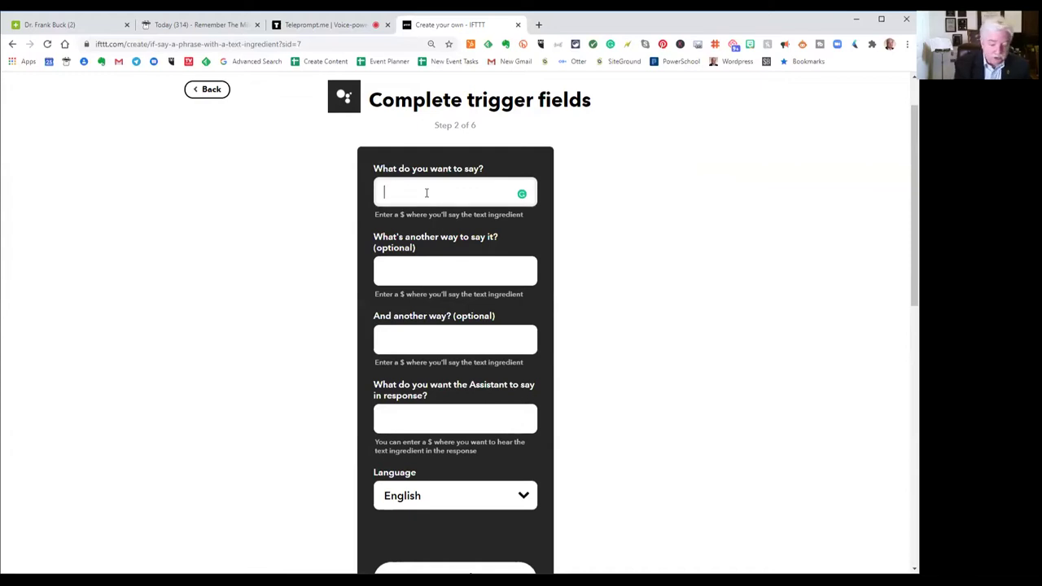
{"action": "type", "text": "Joe's tim"}
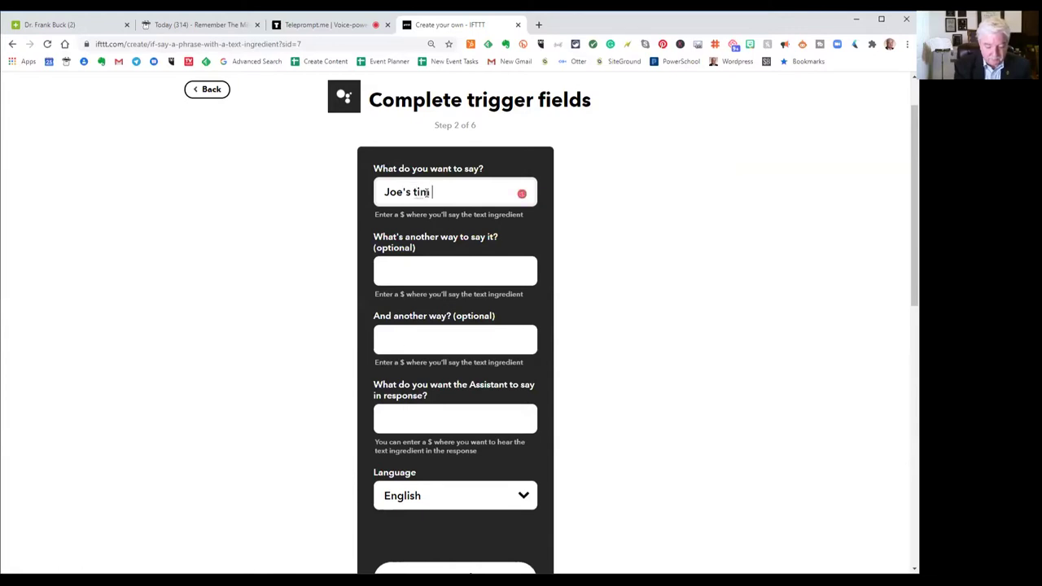
{"action": "type", "text": "e log"}
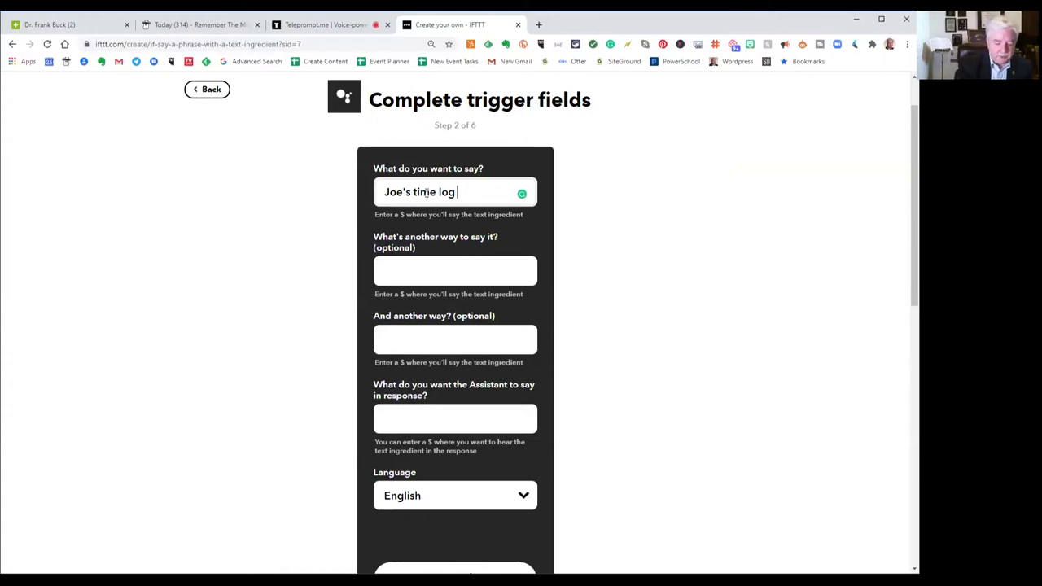
{"action": "type", "text": " $"}
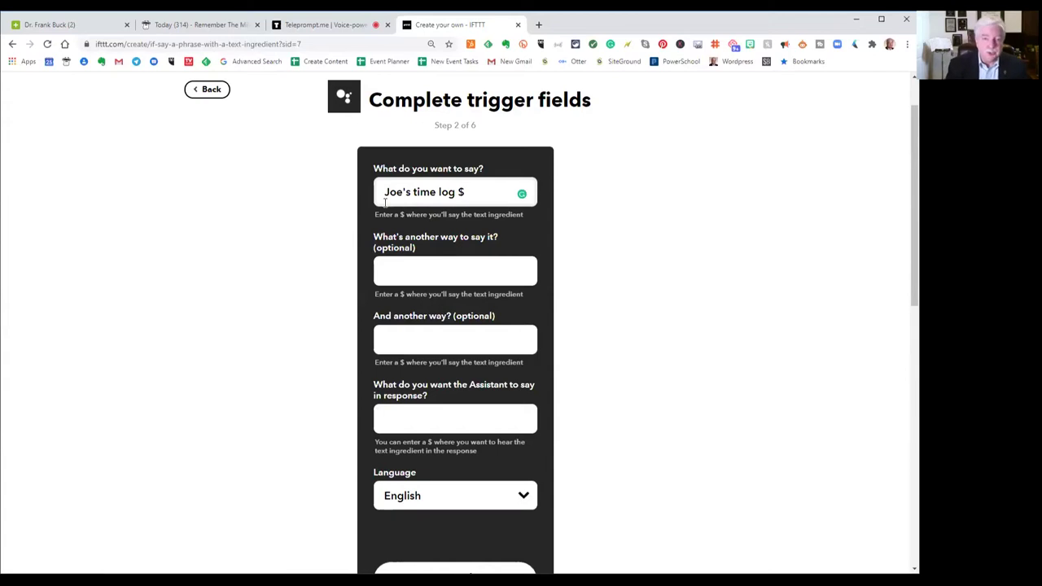
{"action": "left_click", "coordinate": [415, 270]}
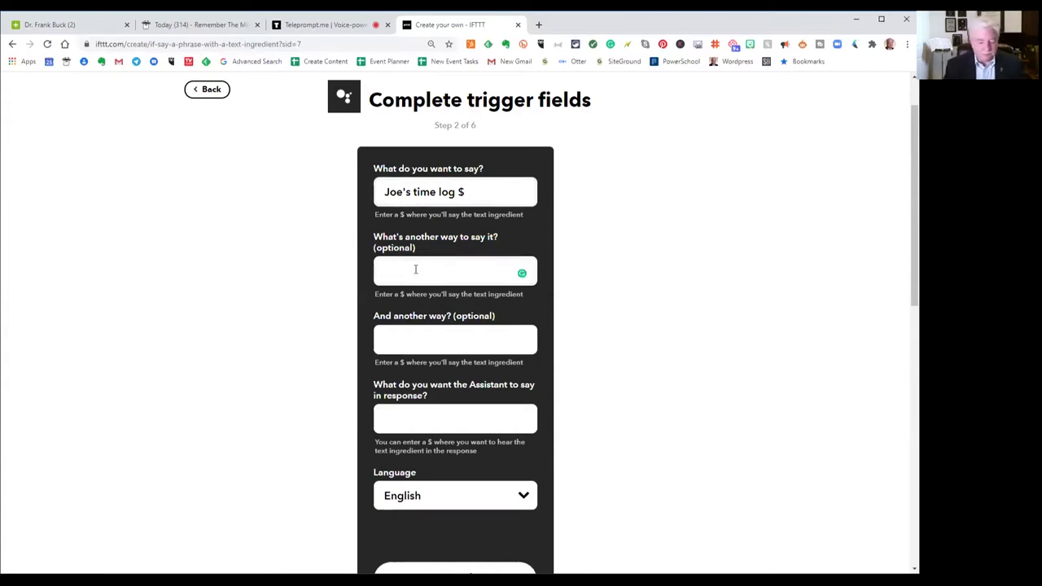
{"action": "type", "text": "Time "}
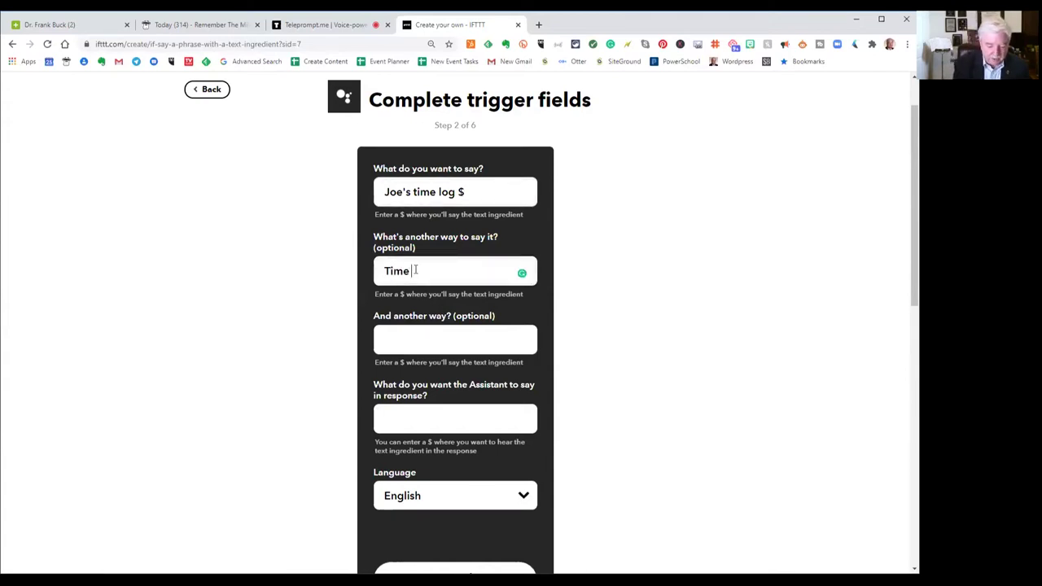
{"action": "type", "text": "Log"}
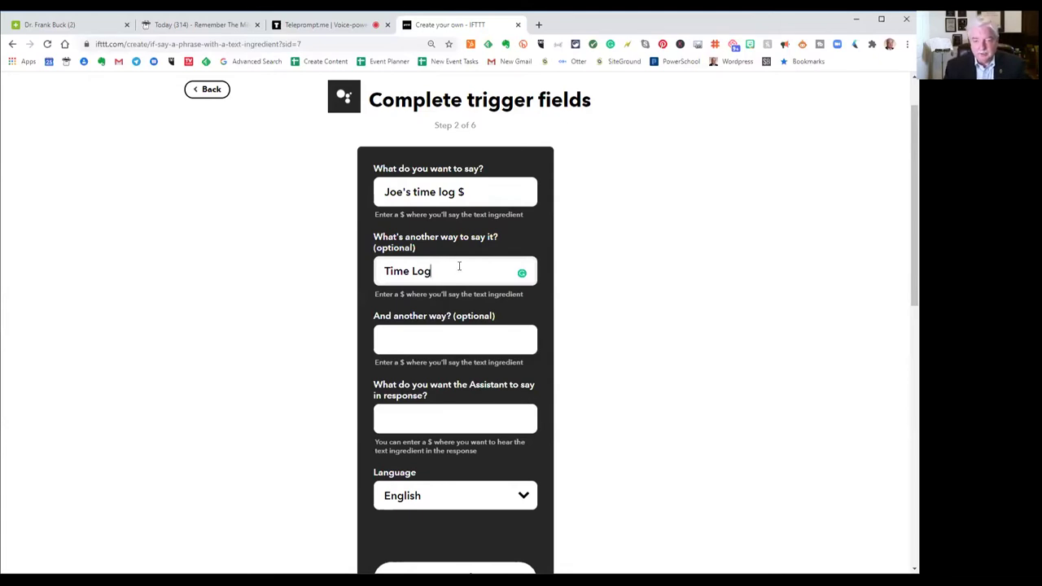
{"action": "type", "text": " $"}
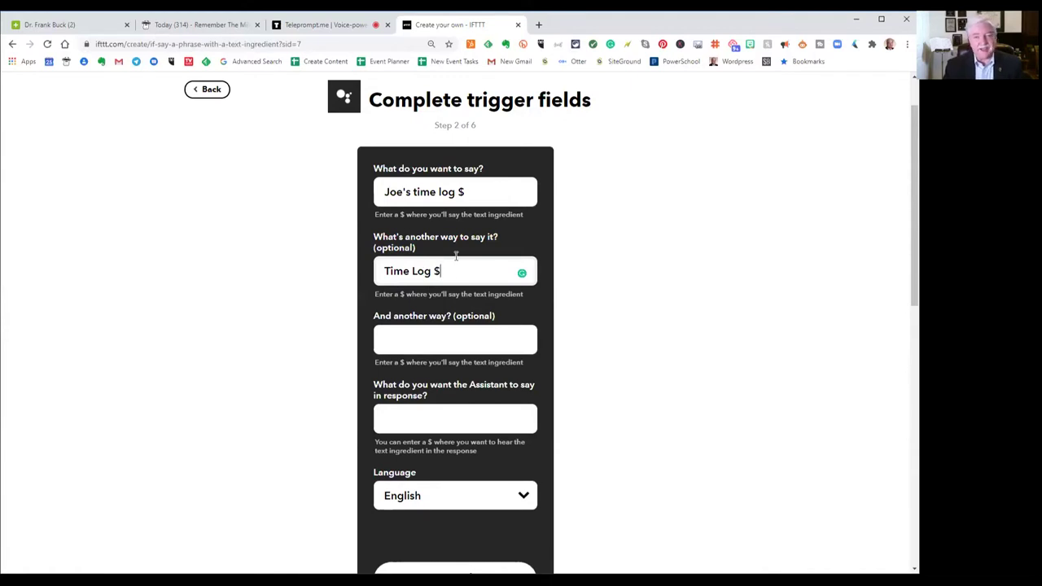
{"action": "scroll", "coordinate": [453, 315], "scroll_direction": "down", "scroll_amount": 1}
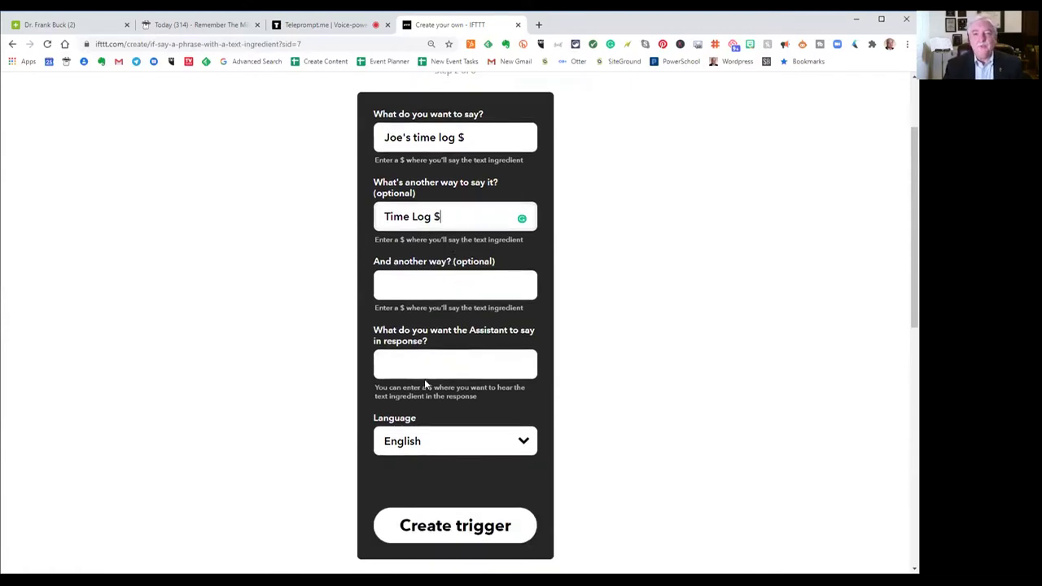
Set the Assistant's reply to 'OK. I'll add it.' and create the trigger.
{"action": "left_click", "coordinate": [430, 366]}
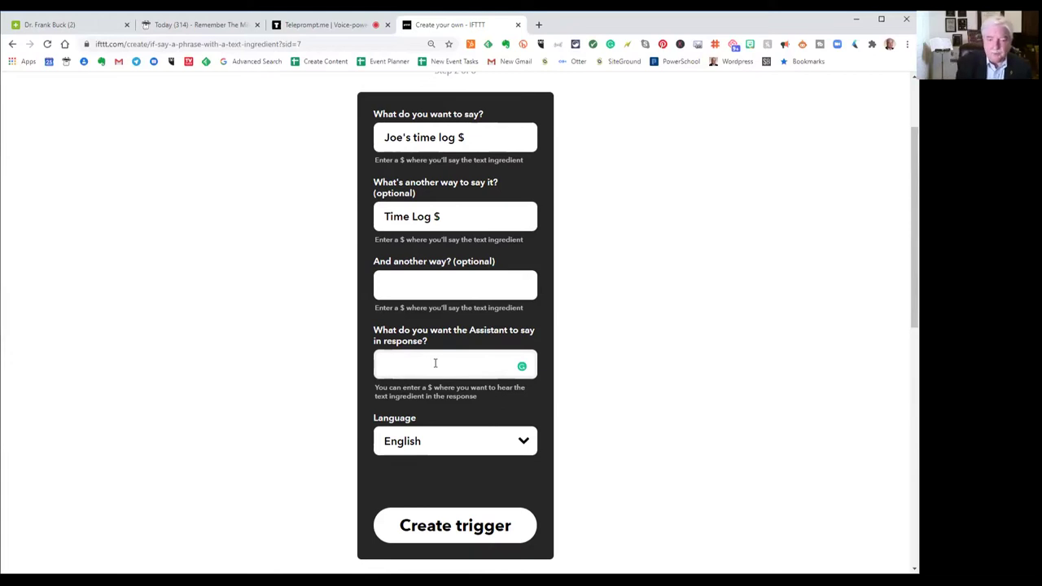
{"action": "type", "text": "OK"}
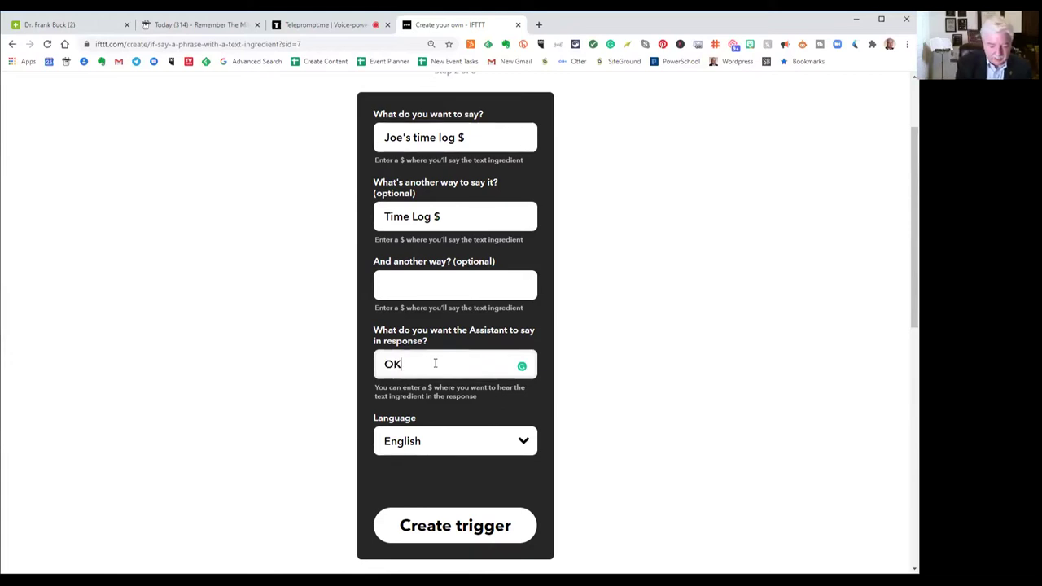
{"action": "type", "text": ". I'"}
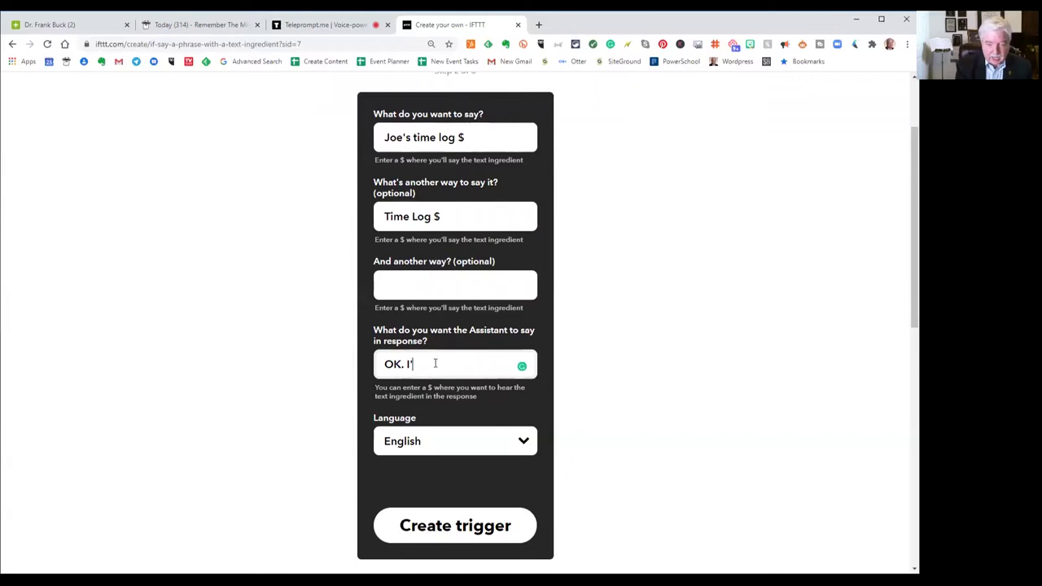
{"action": "type", "text": "ll ar"}
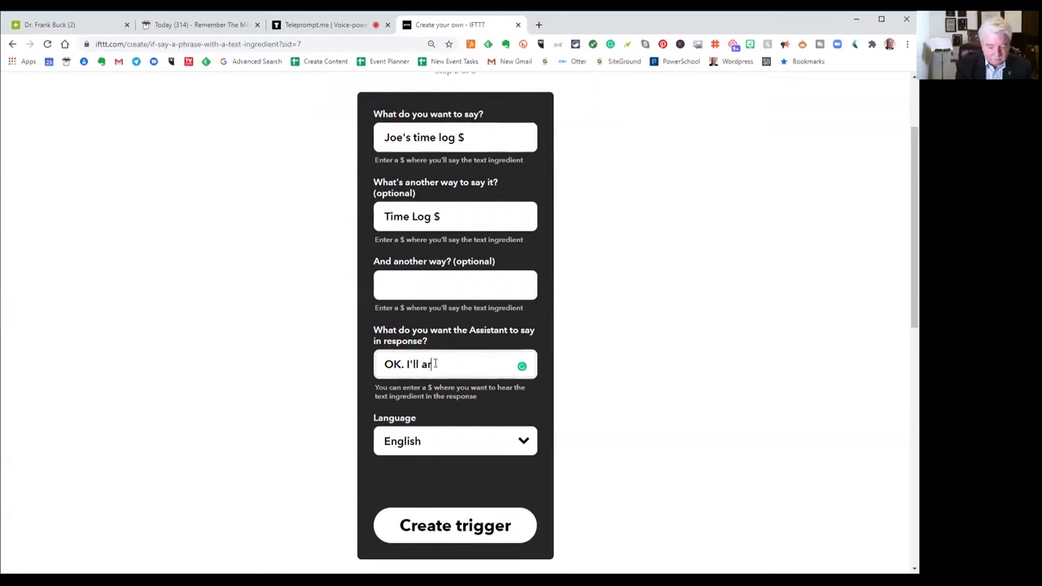
{"action": "key", "text": "BackSpace"}
{"action": "type", "text": "dd it"}
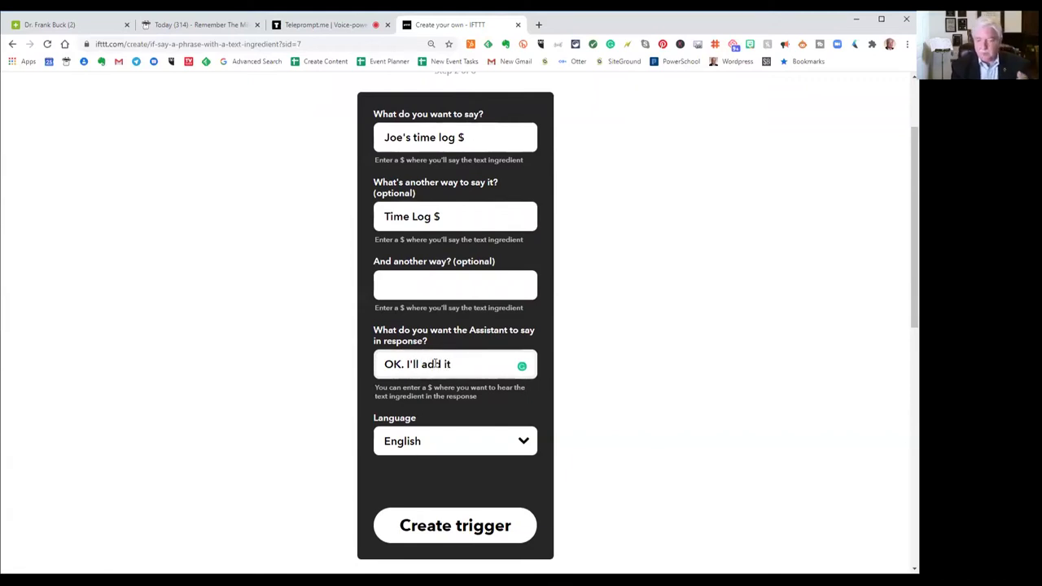
{"action": "type", "text": "."}
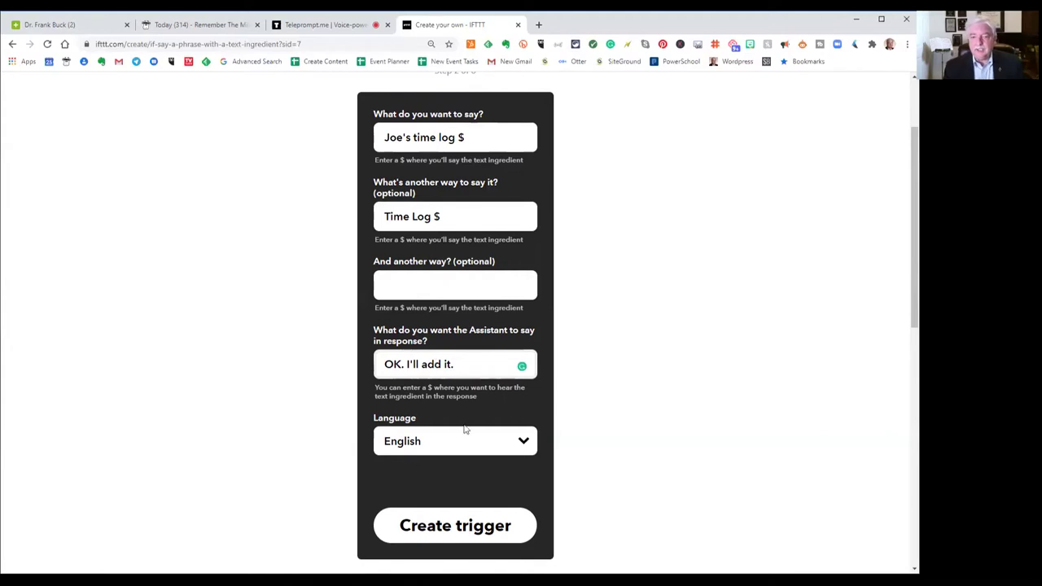
{"action": "left_click", "coordinate": [465, 528]}
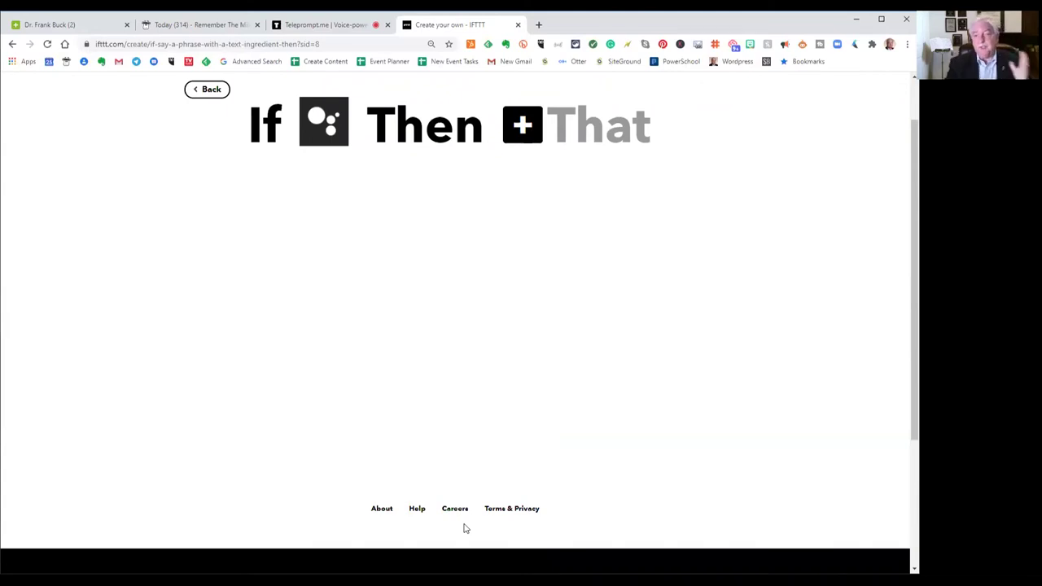
{"action": "left_click", "coordinate": [594, 133]}
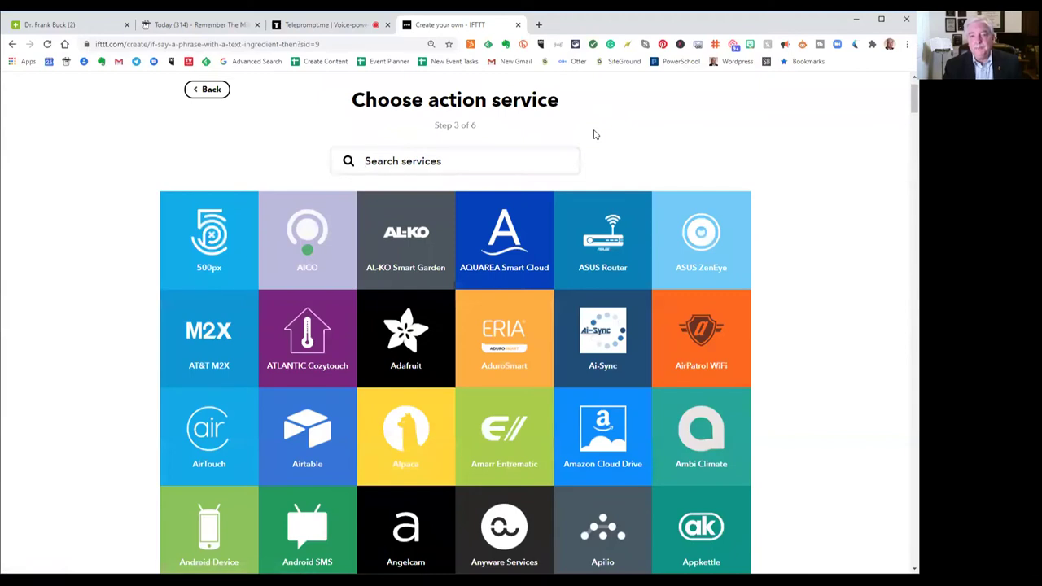
Search services for 'ever' and choose Evernote's Append to note action.
{"action": "type", "text": "ever"}
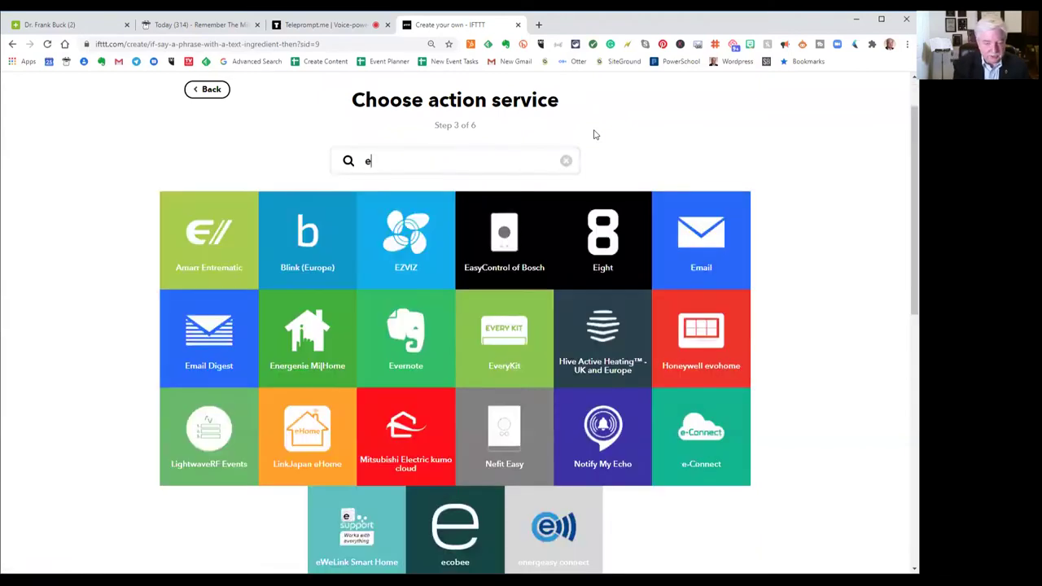
{"action": "left_click", "coordinate": [415, 222]}
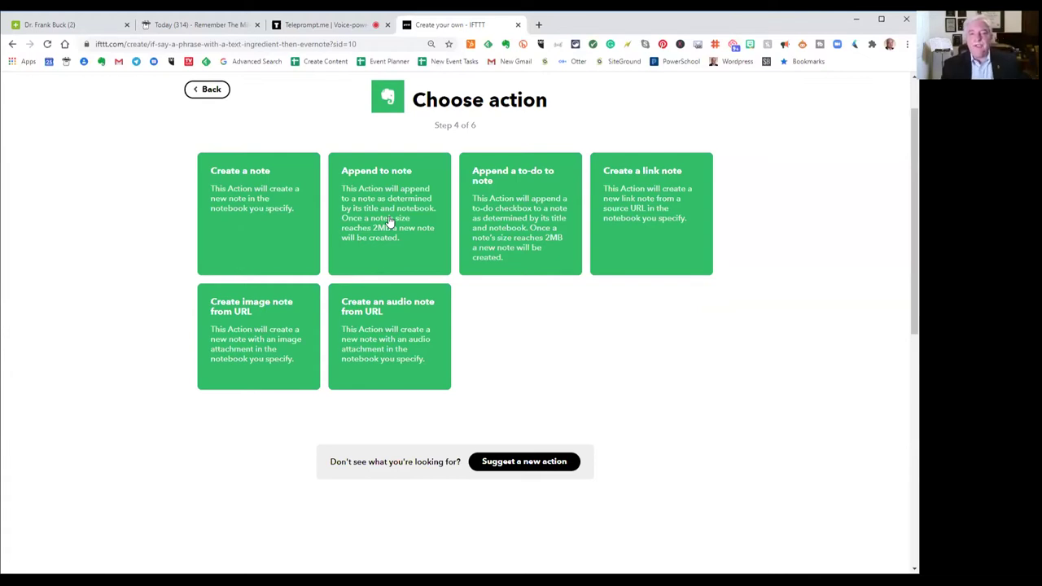
{"action": "left_click", "coordinate": [390, 222]}
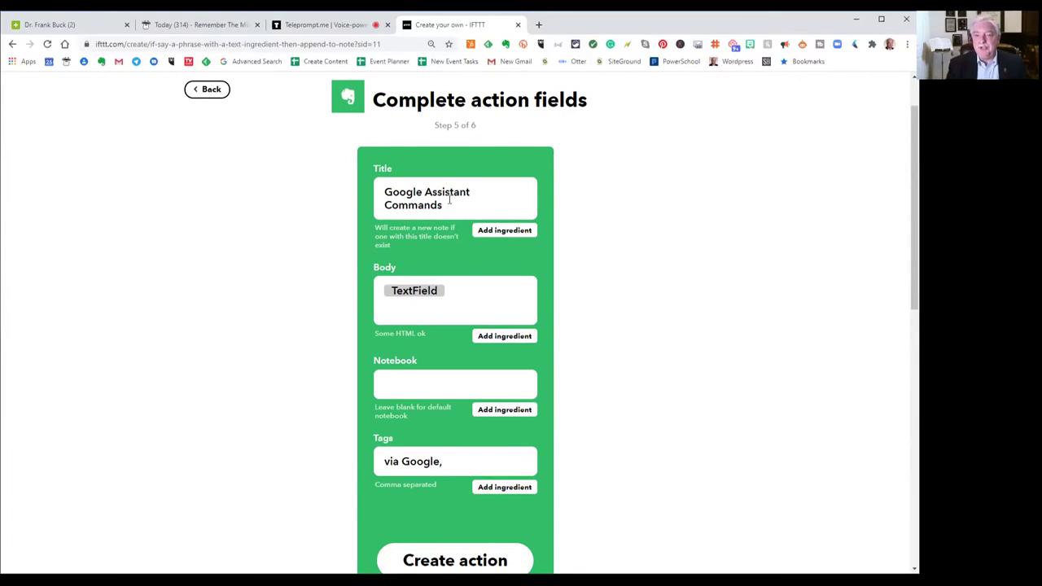
Change the note Title to 'Sample Journal' and enter '.Inbox' as the Notebook.
{"action": "left_click", "coordinate": [447, 205]}
{"action": "key", "text": "Home"}
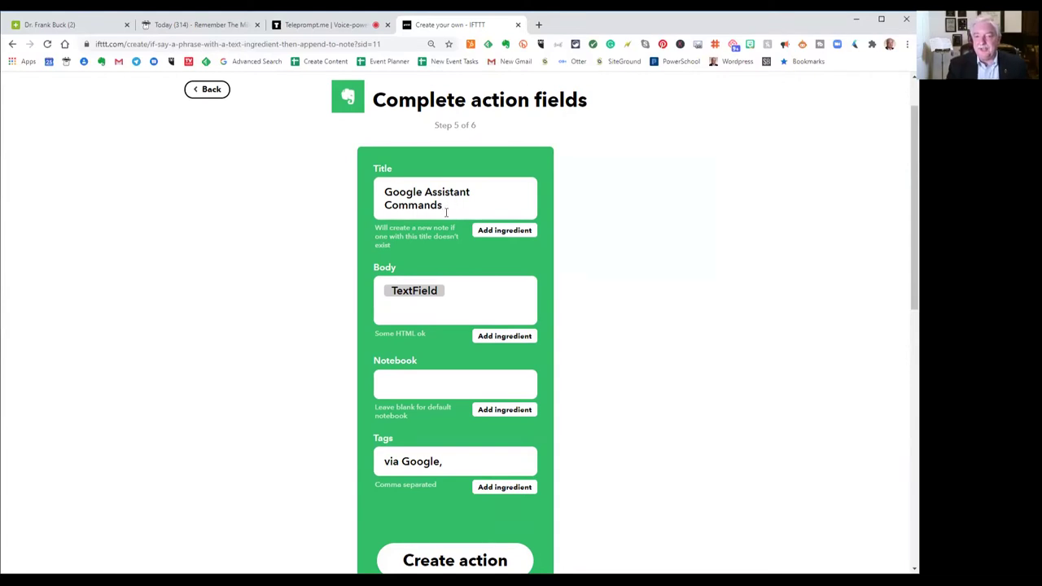
{"action": "left_click", "coordinate": [414, 386]}
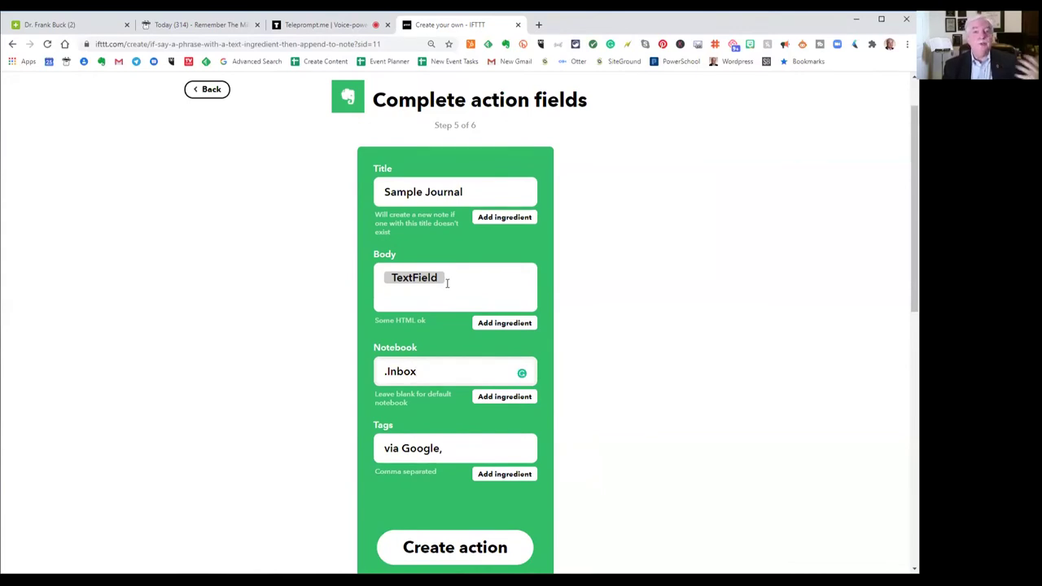
Insert the CreatedAt ingredient before {{TextField}} in the Body, wrapped in <b></b> tags.
{"action": "left_click", "coordinate": [519, 324]}
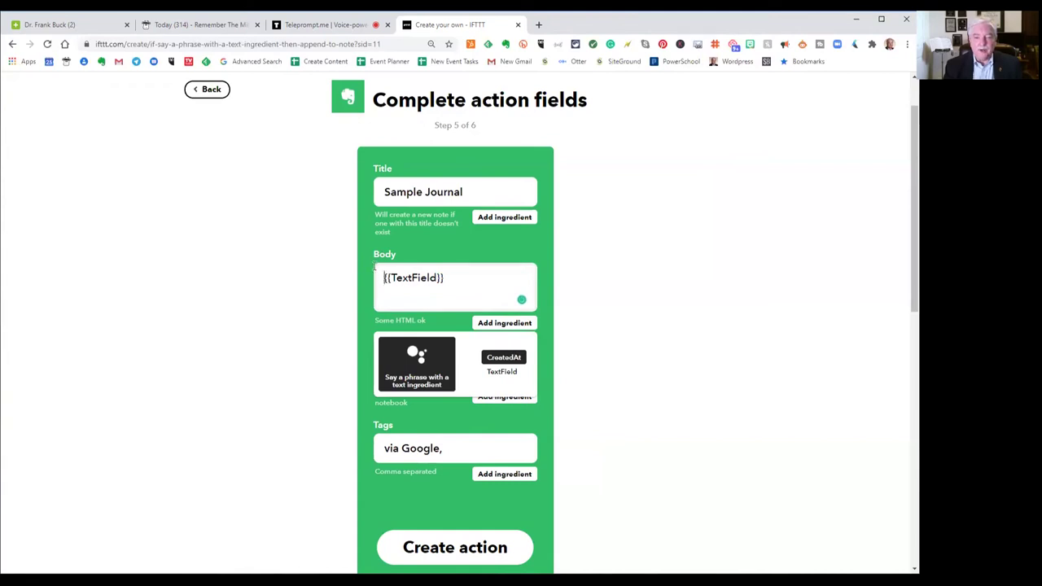
{"action": "left_click", "coordinate": [495, 359]}
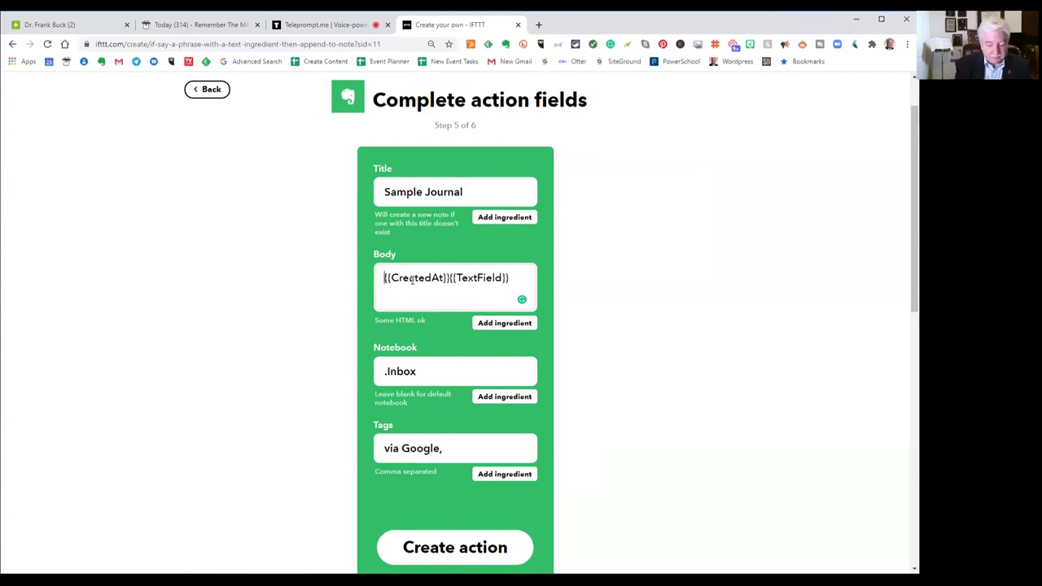
{"action": "type", "text": "<b"}
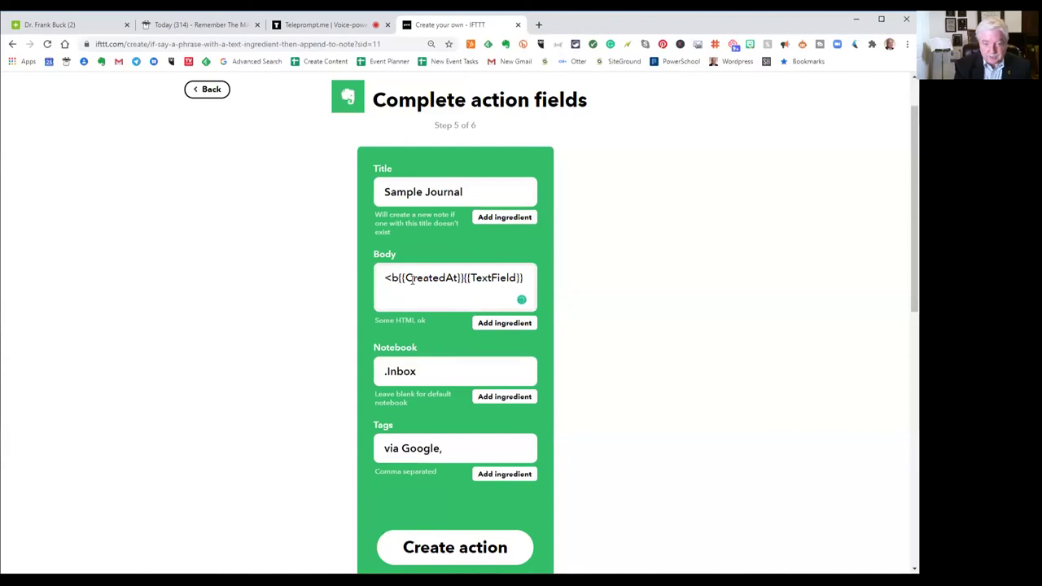
{"action": "type", "text": ">"}
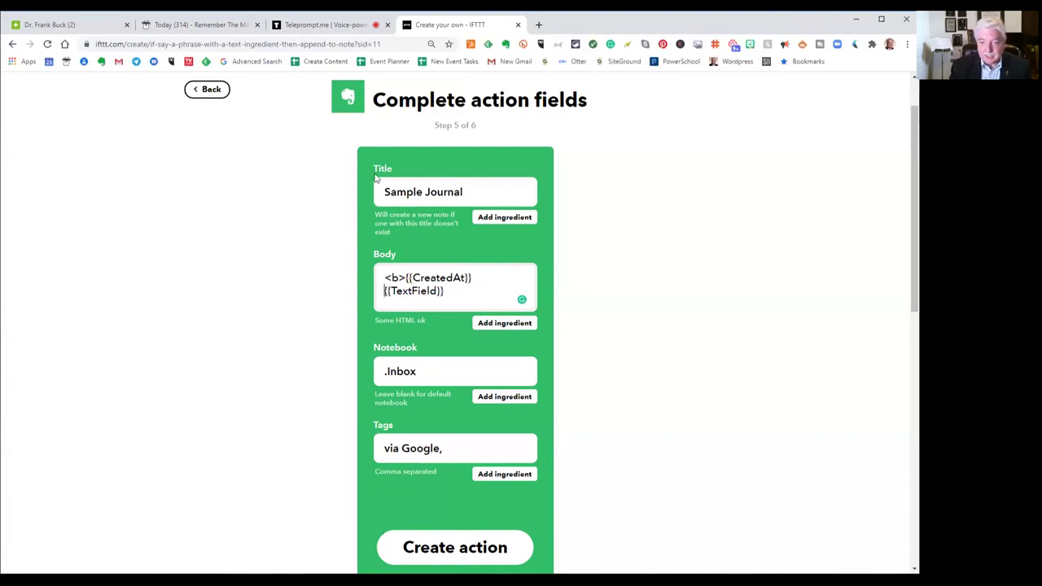
{"action": "type", "text": "<"}
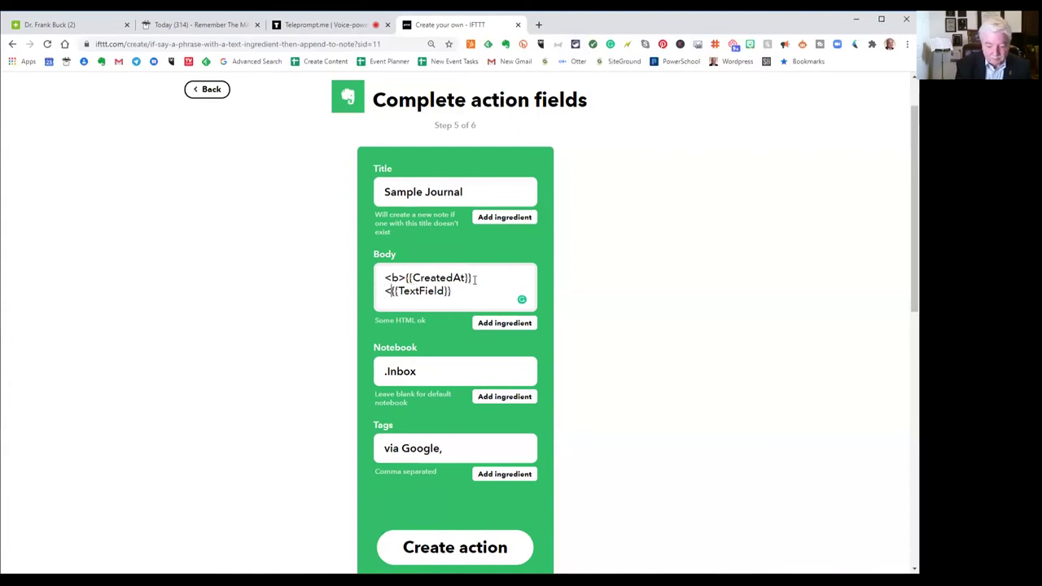
{"action": "type", "text": "/b"}
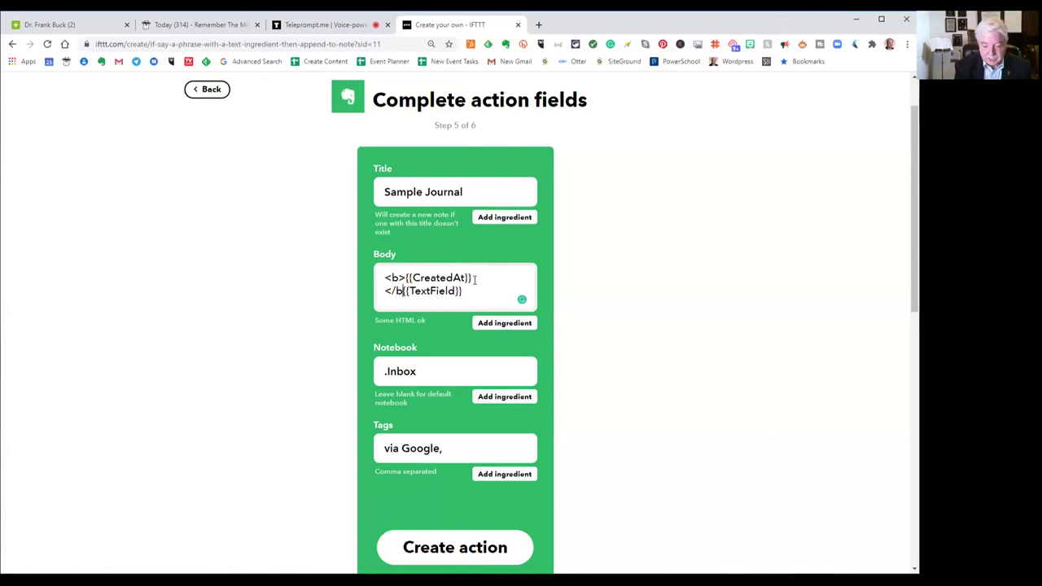
{"action": "type", "text": ">"}
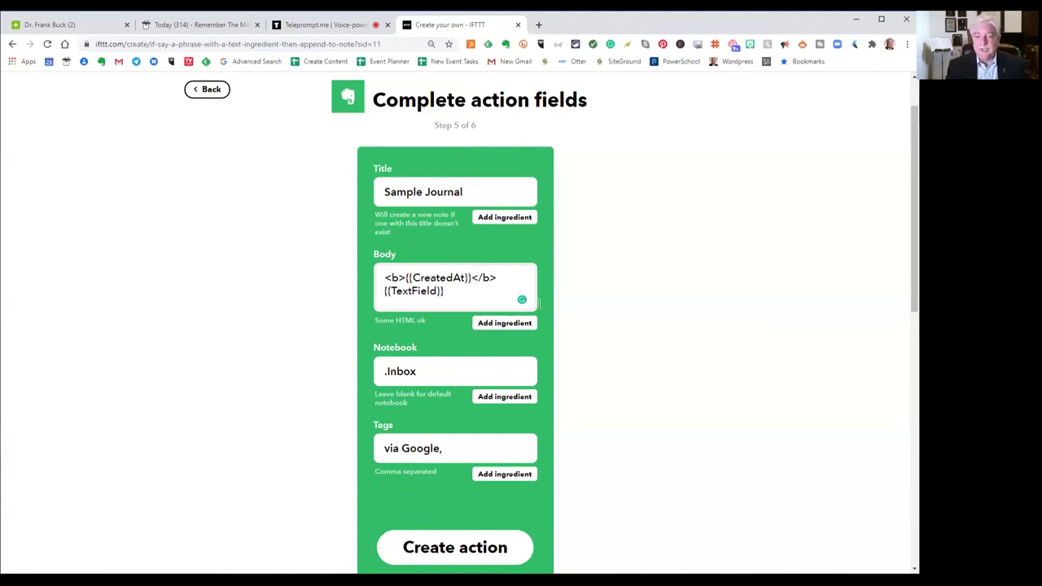
{"action": "scroll", "coordinate": [579, 260], "scroll_direction": "down", "scroll_amount": 2}
Create the Evernote action and switch off notifications for when the applet runs.
{"action": "left_click", "coordinate": [457, 388]}
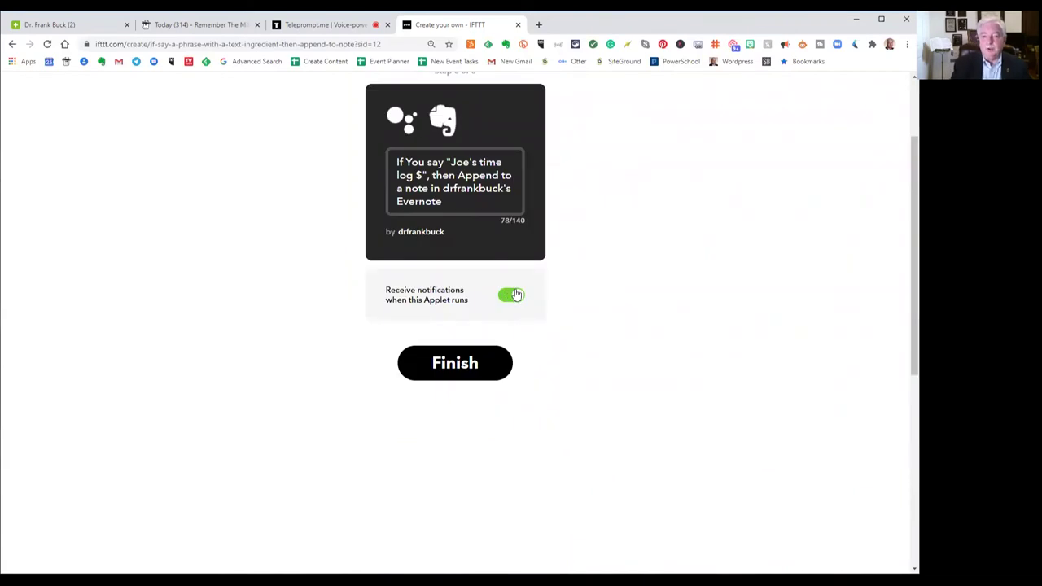
{"action": "left_click", "coordinate": [499, 295]}
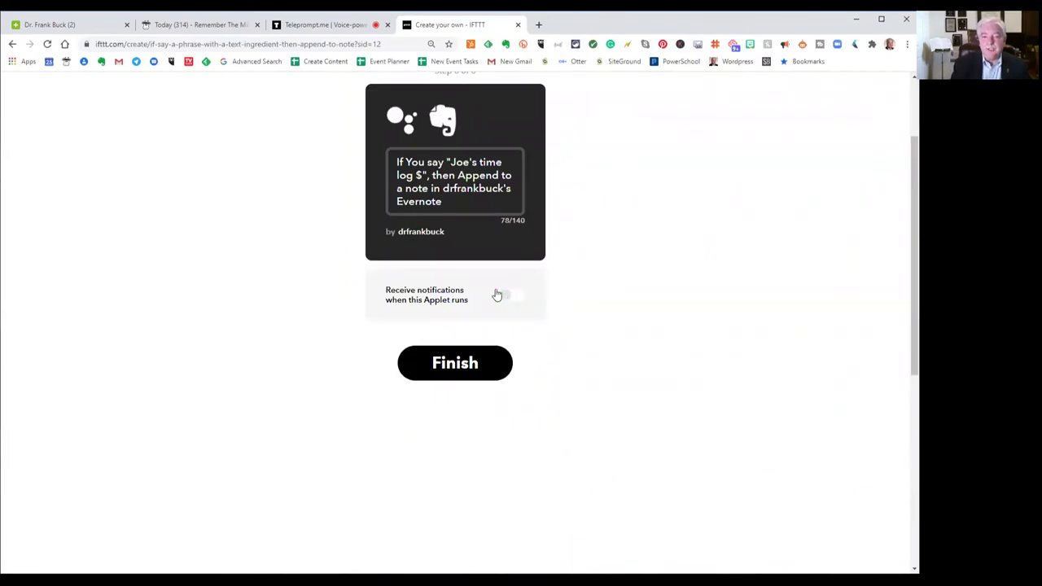